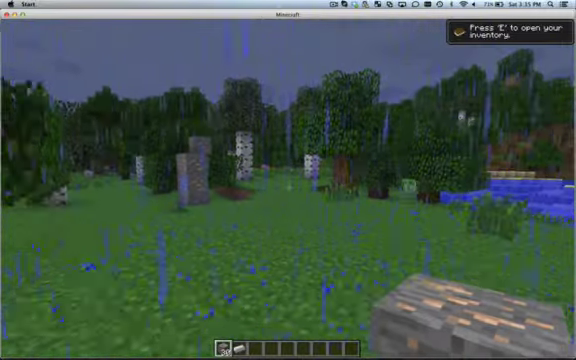
Look over the river field, then stock Iron Ore into the hotbar from the creative inventory.
drag(288, 188, 450, 188)
drag(288, 188, 450, 188)
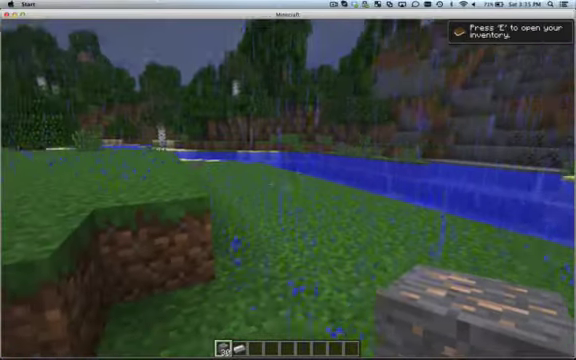
key(e)
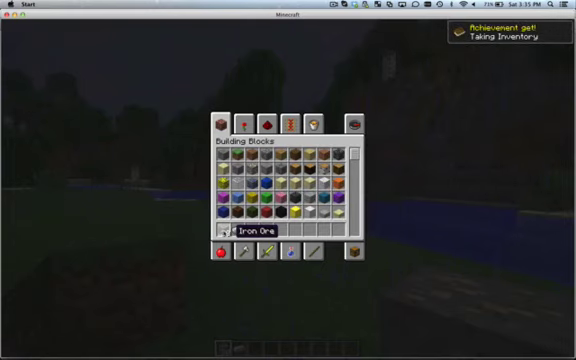
key(Escape)
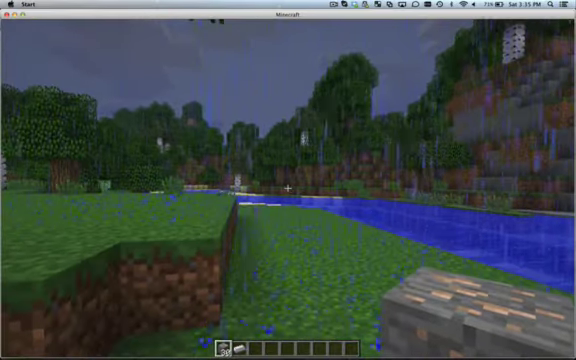
Show the F3 stats and craftable iron gear overlay, then pause to the Game menu.
key(F3)
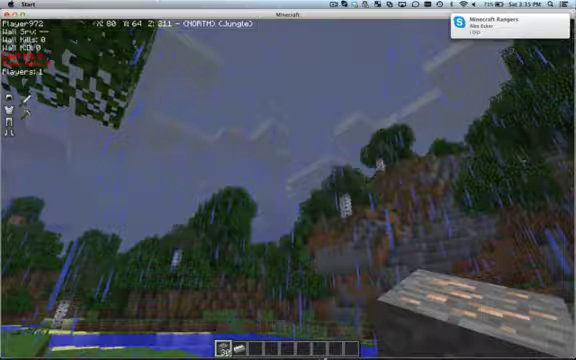
key(Escape)
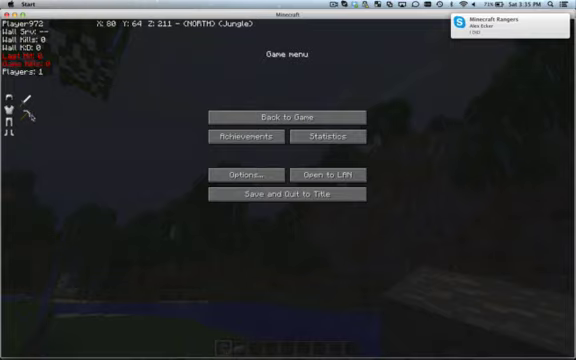
Leave the Game menu and resume play in the jungle river world.
key(Escape)
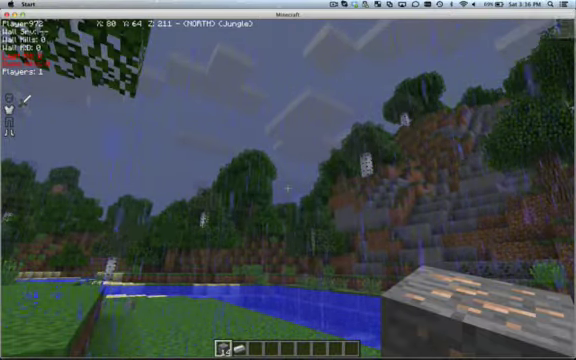
Throw the held iron ore blocks toward the river one by one until the hand is empty.
key(w)
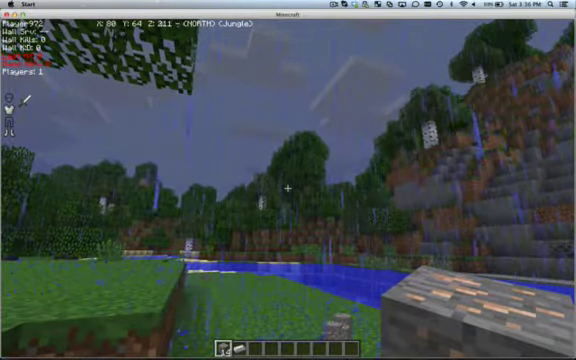
key(q)
key(q)
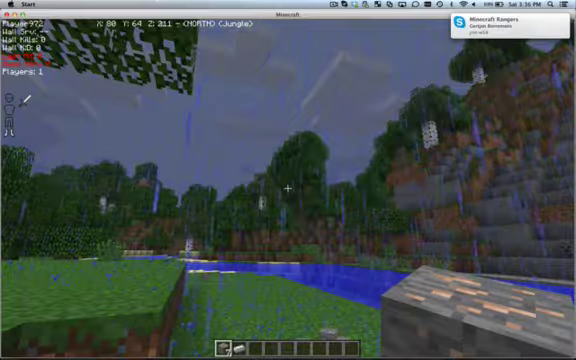
key(q)
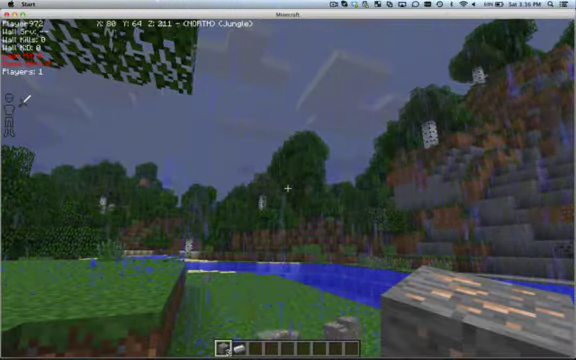
key(q)
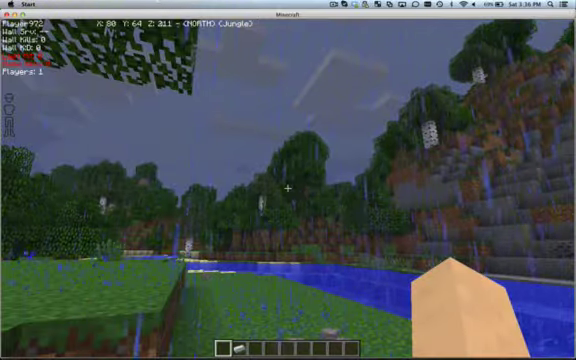
Pick up the dropped iron ore, then face the rainy forested hillside to the east.
drag(288, 188, 200, 120)
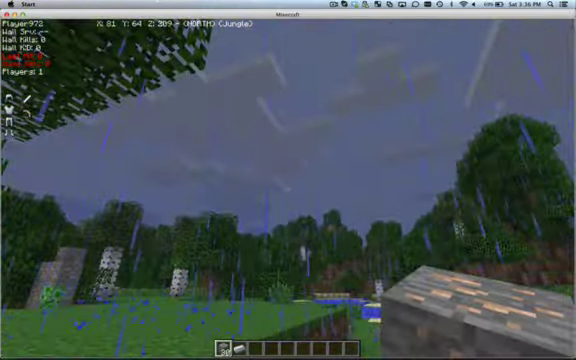
drag(288, 188, 450, 200)
drag(288, 188, 288, 150)
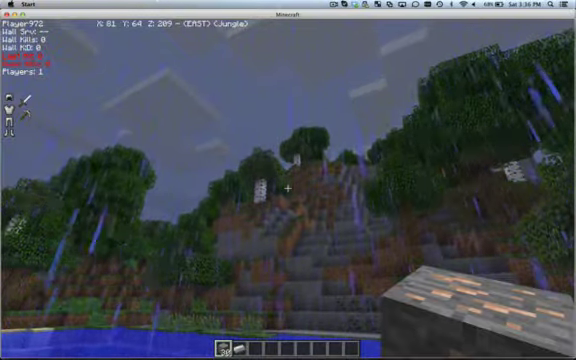
drag(288, 188, 250, 200)
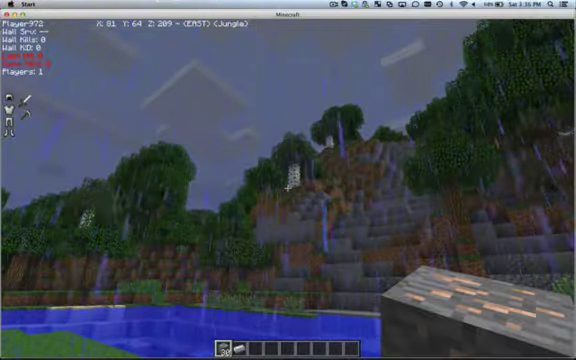